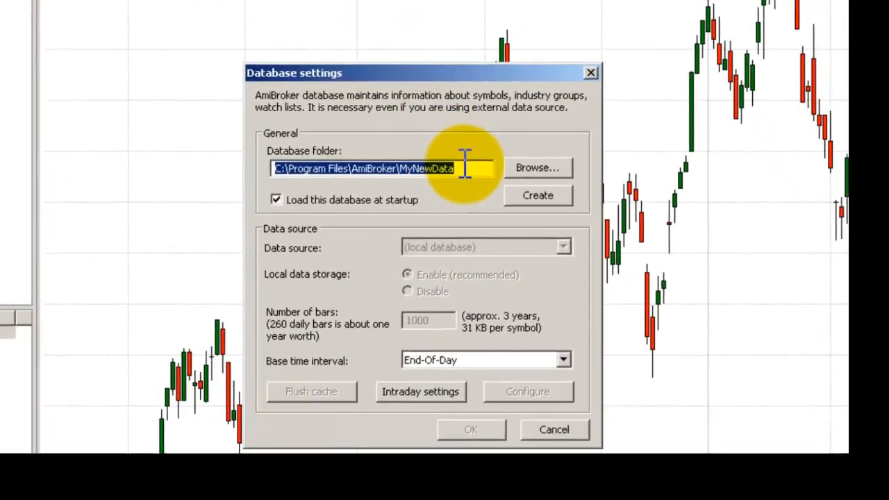
Step: Set the base time interval of the new ALSI5M database to 5 Minute
left_click(464, 167)
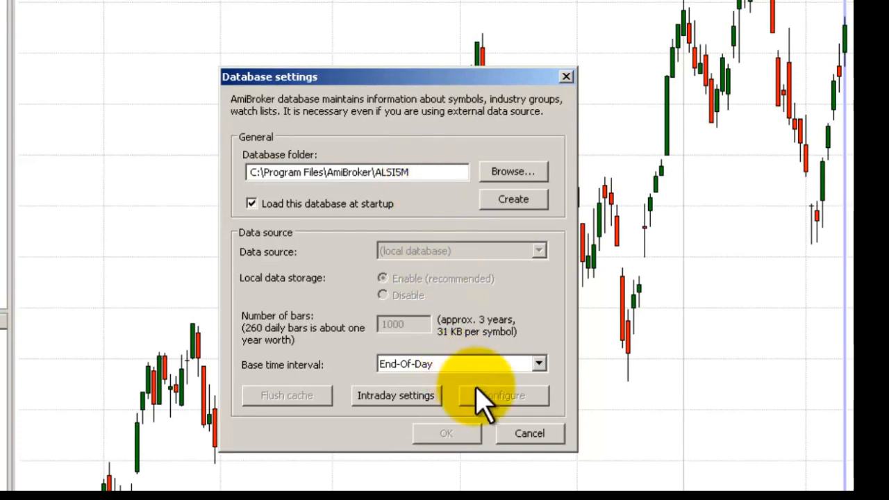
left_click(509, 366)
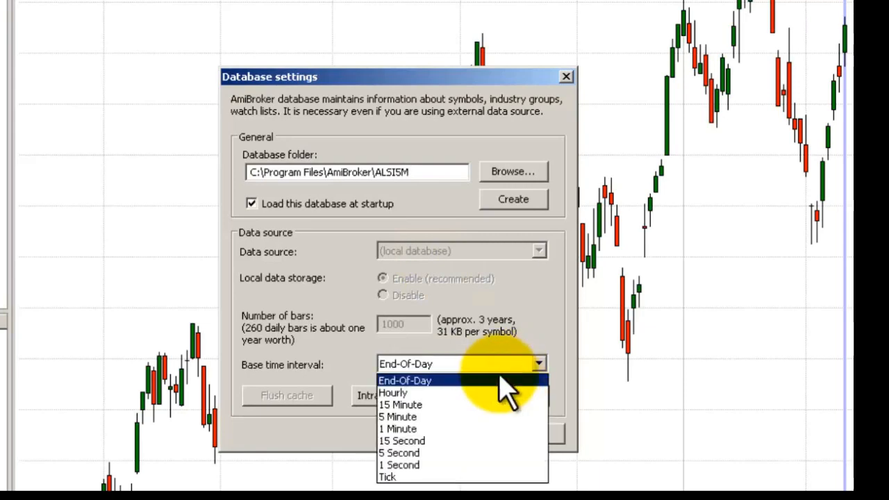
left_click(422, 415)
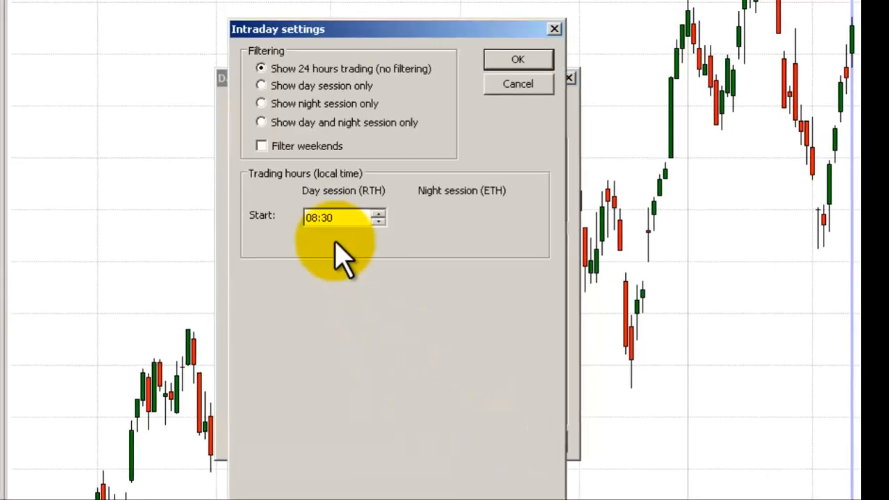
Step: Set the day session trading hours to start at 08:00 and end at 18:00 in the intraday settings
left_click(334, 223)
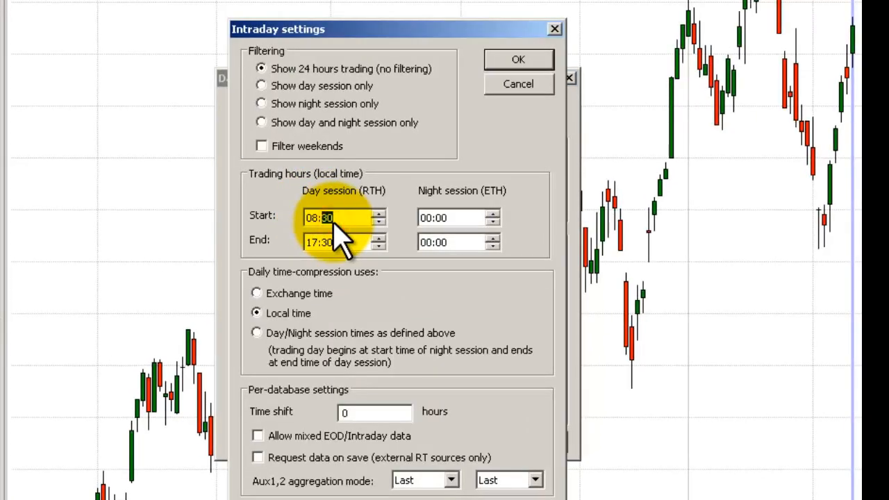
left_click(329, 242)
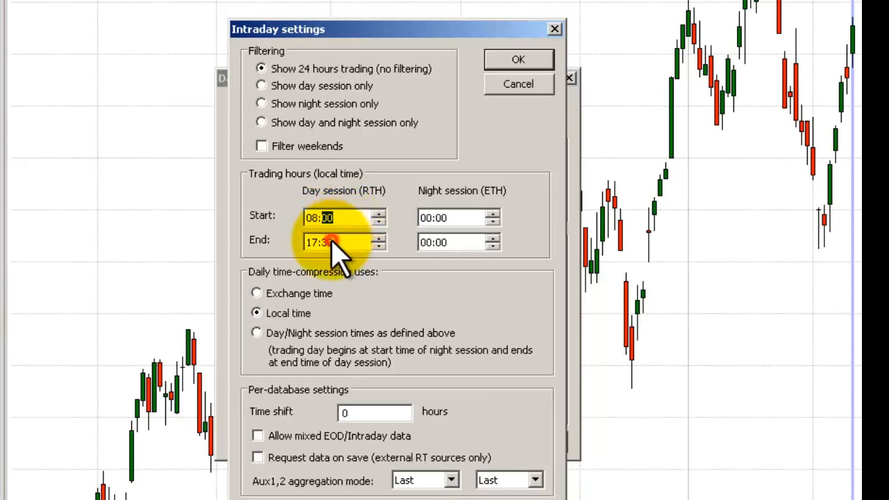
left_click(312, 243)
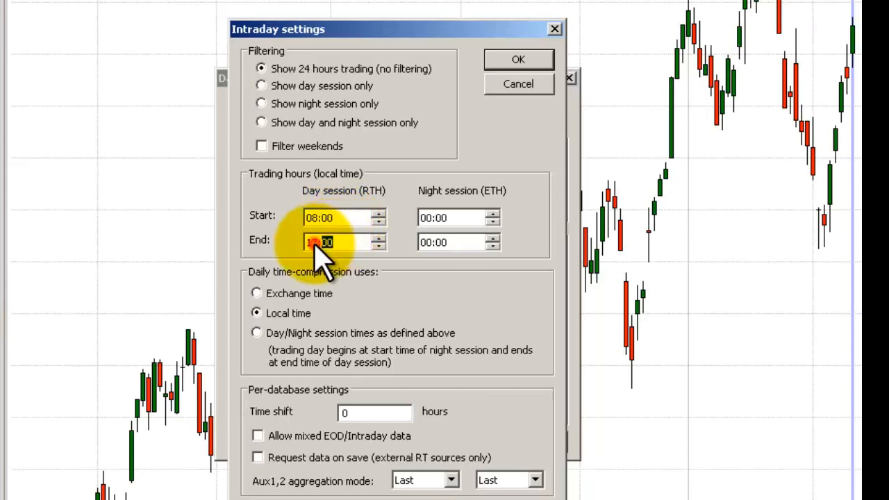
type("18")
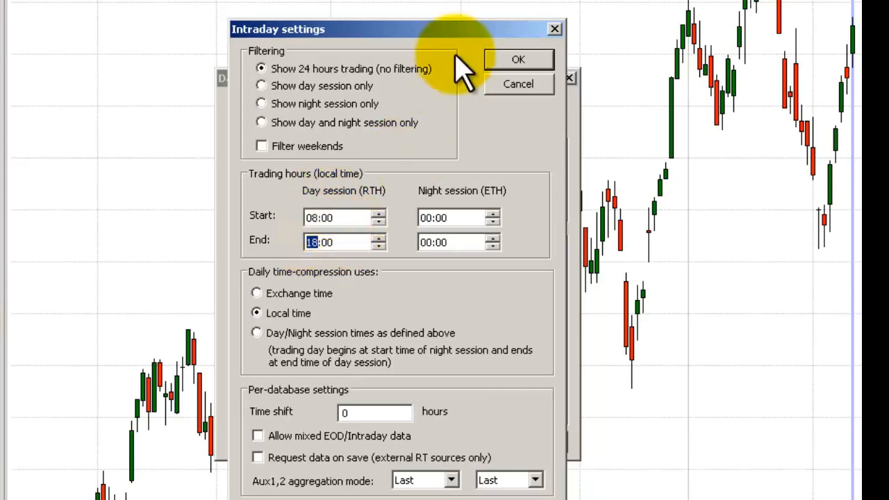
left_click(502, 64)
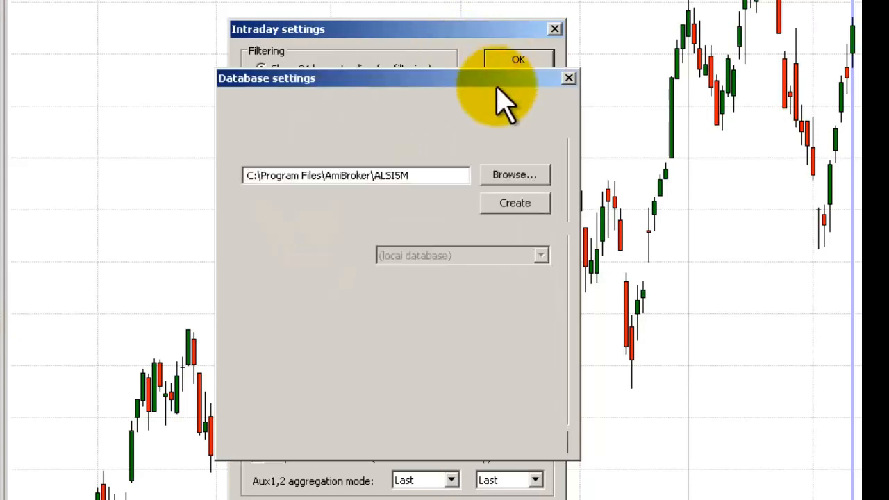
Step: Create the ALSI5M database and confirm the database settings
left_click(533, 203)
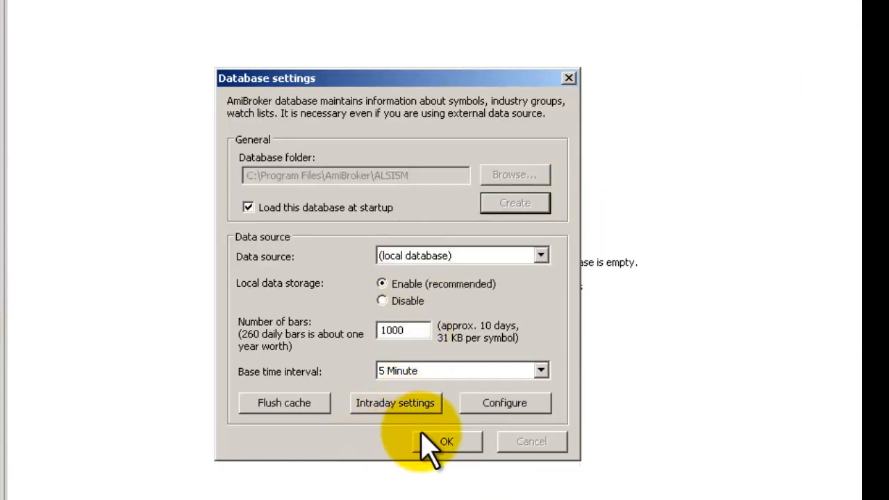
left_click(422, 434)
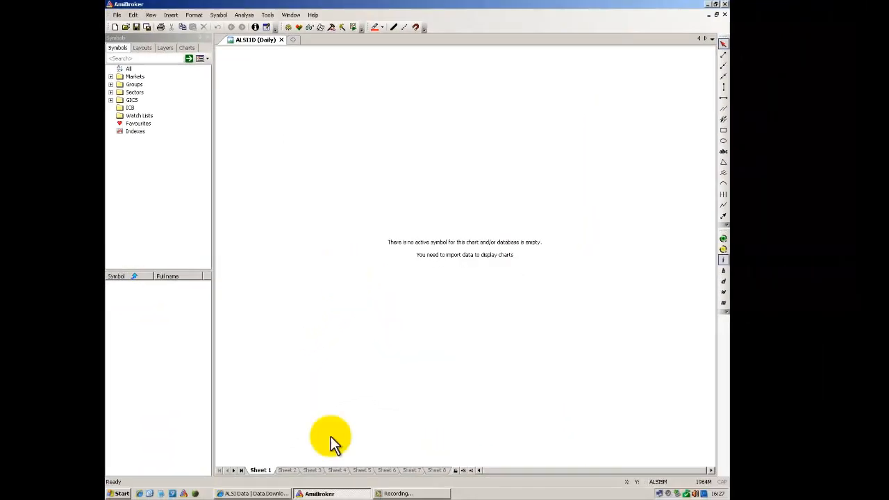
Step: Download ALSI5M.7z from the ALSI Futures 5 Min section of the data website and save it to the Desktop
left_click(280, 494)
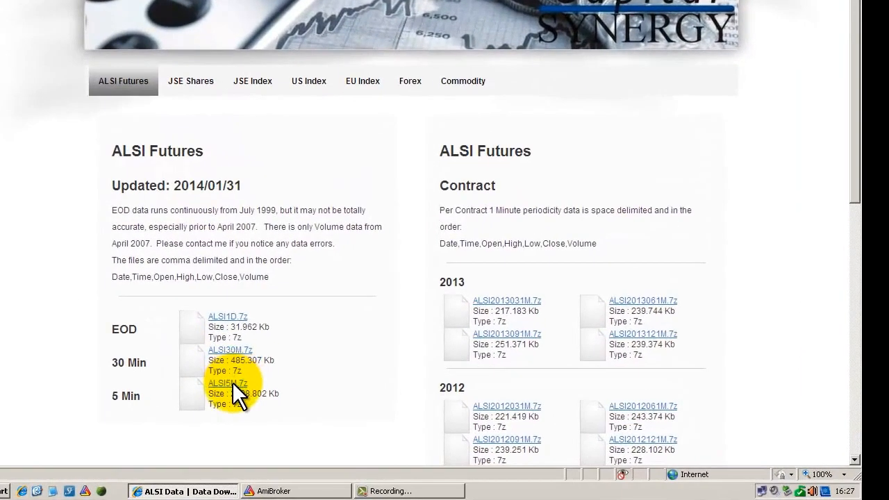
right_click(233, 382)
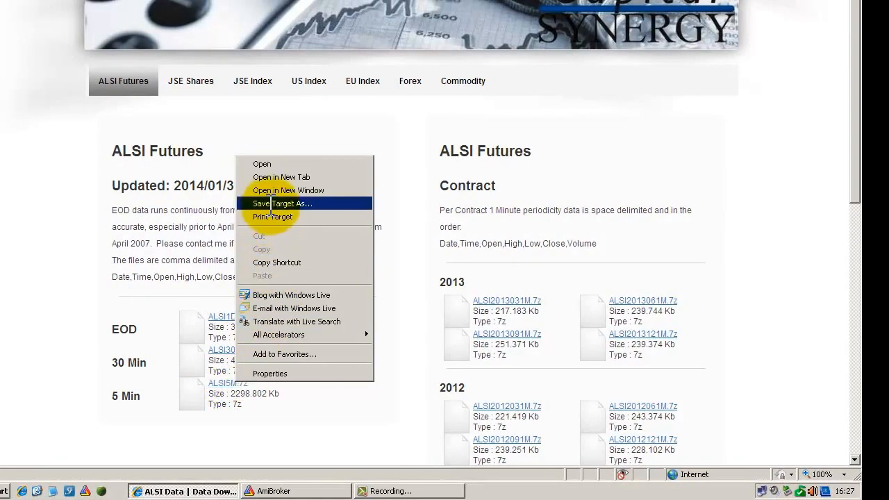
left_click(269, 203)
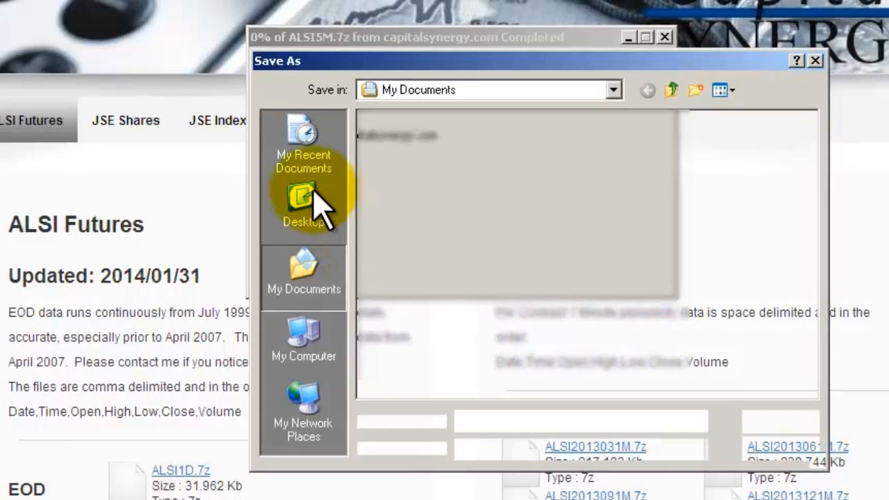
left_click(341, 228)
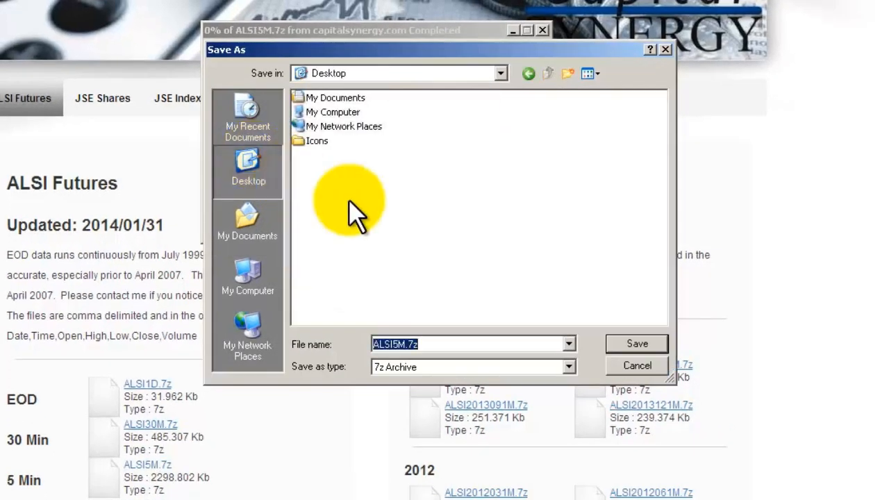
left_click(617, 346)
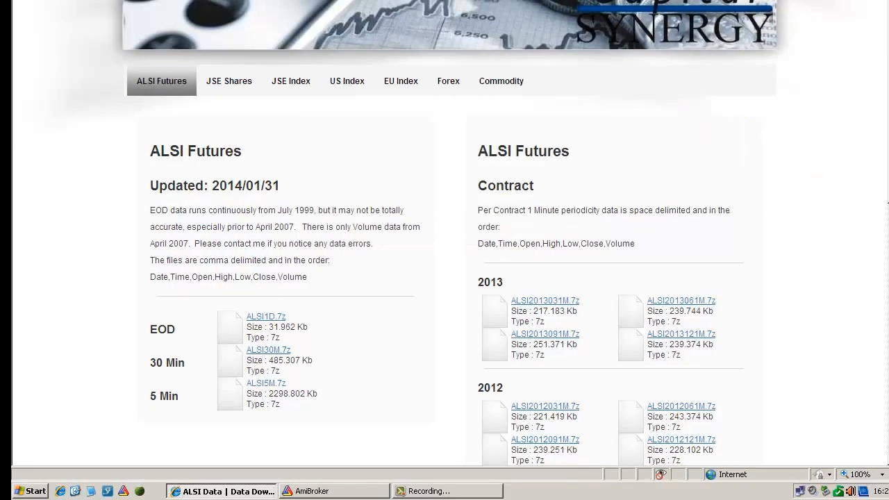
Step: Close the browser and extract ALSI5M.7z on the Desktop with 7-Zip's Extract Here
key("alt+F4")
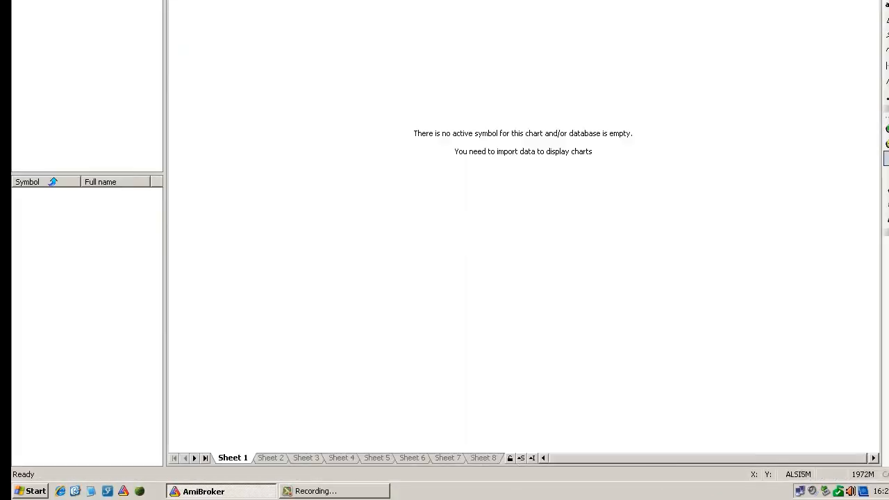
left_click(75, 491)
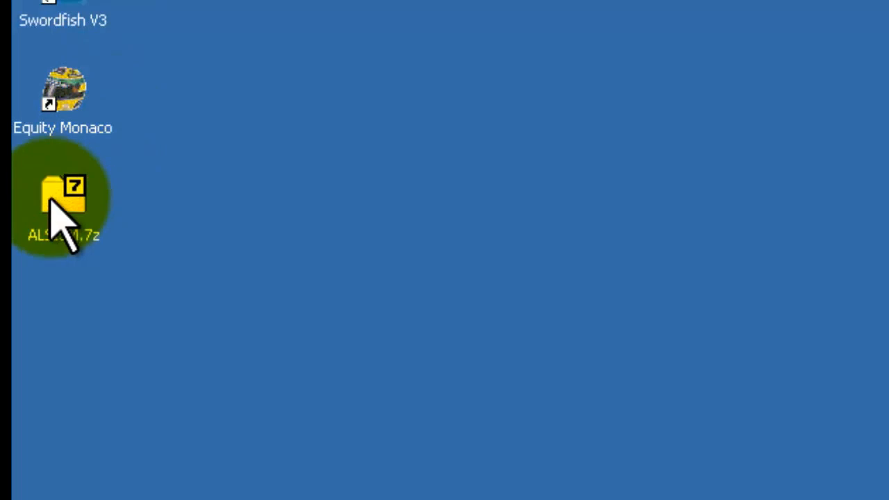
left_click(50, 201)
right_click(50, 203)
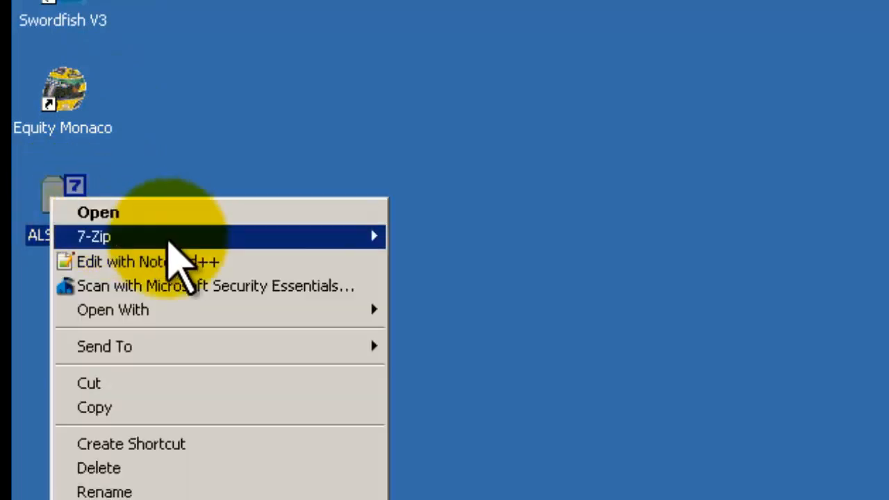
mouse_move(171, 242)
left_click(429, 271)
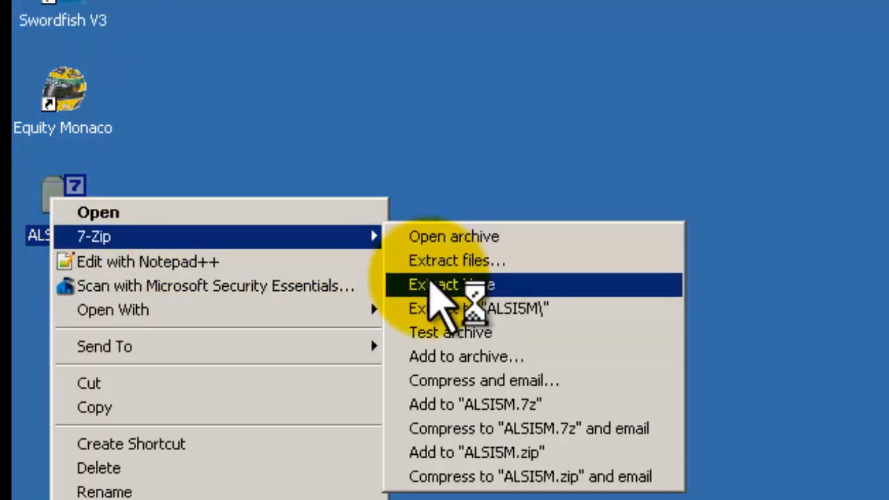
left_click(432, 285)
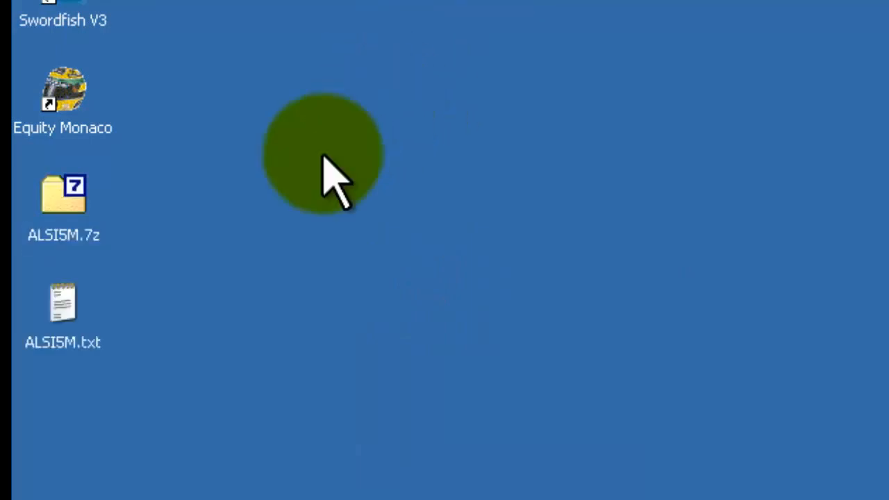
Step: Start the ASCII Import Wizard, pick ALSI5M.txt from the Desktop and continue to the format page
left_click(86, 320)
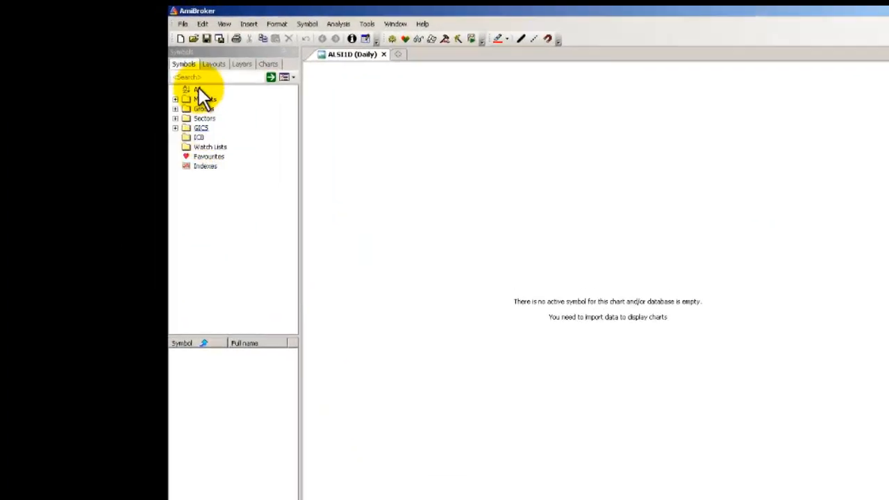
left_click(183, 24)
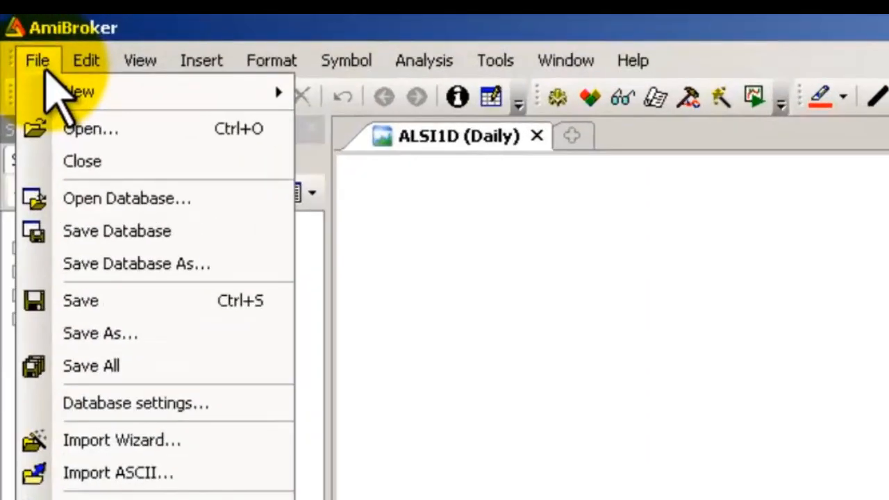
left_click(158, 440)
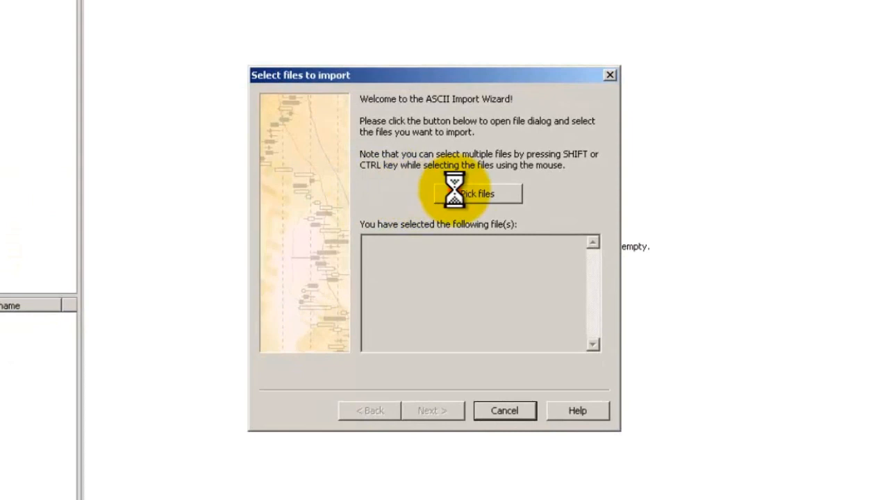
left_click(454, 191)
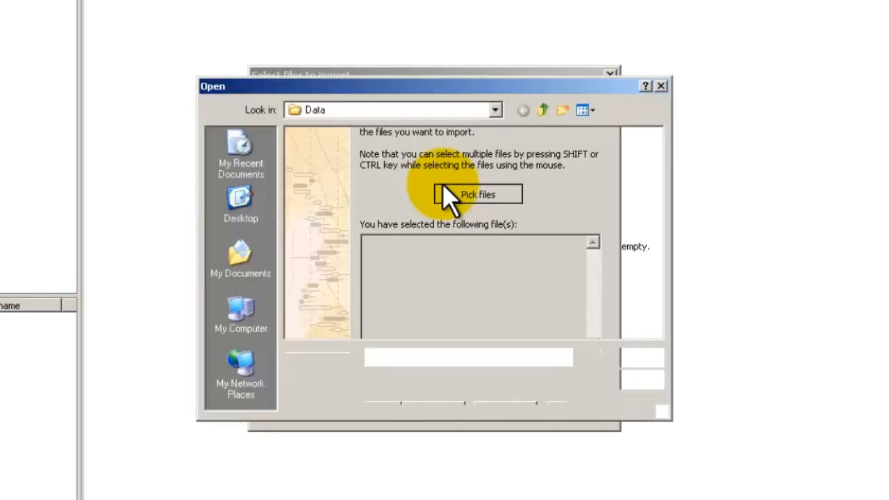
left_click(270, 203)
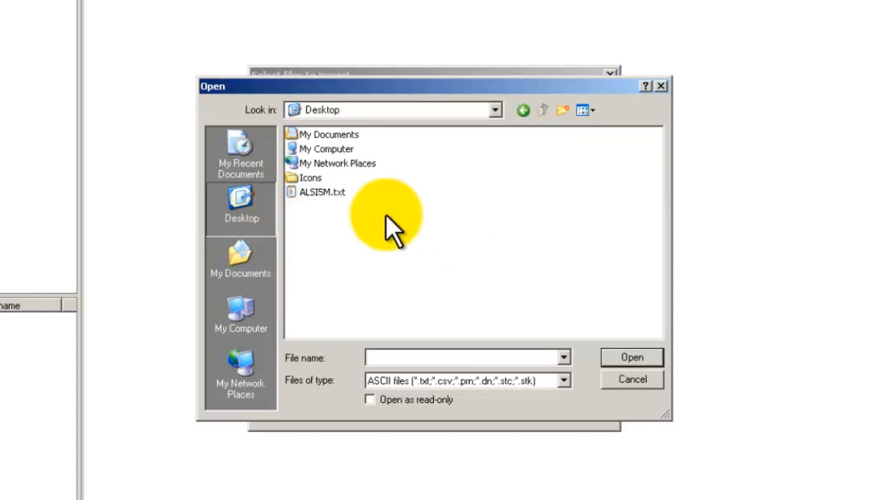
left_click(344, 193)
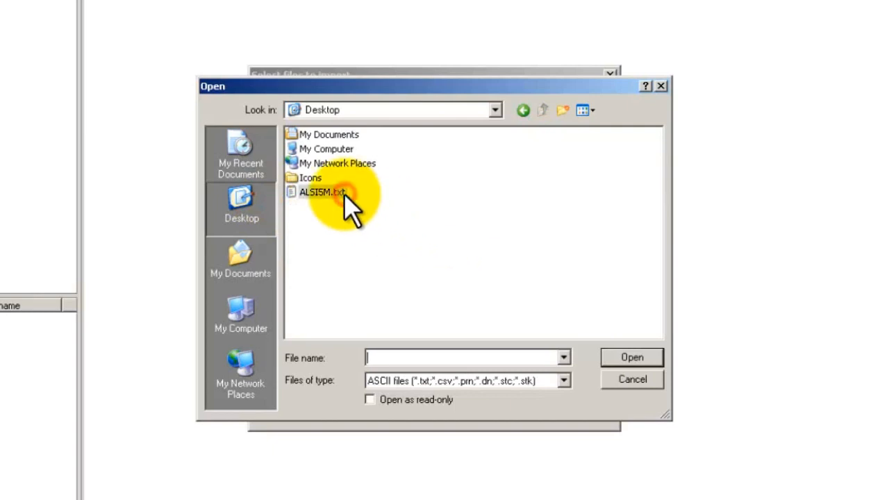
left_click(603, 349)
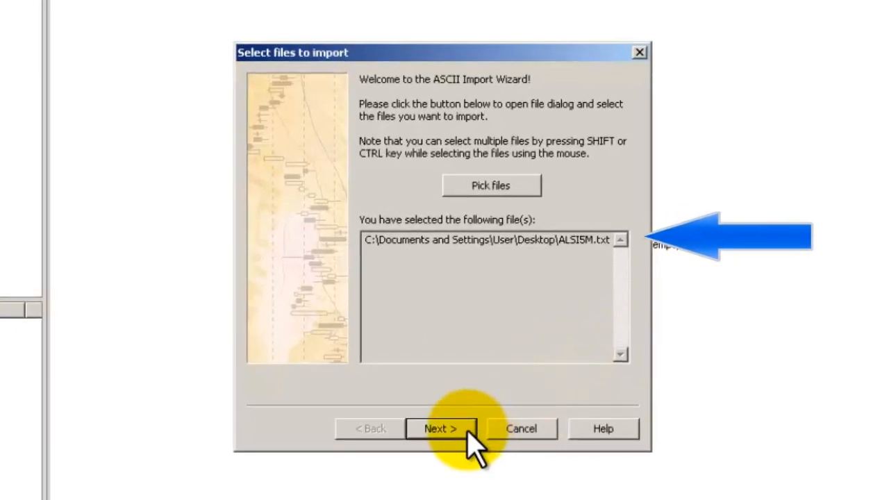
left_click(467, 428)
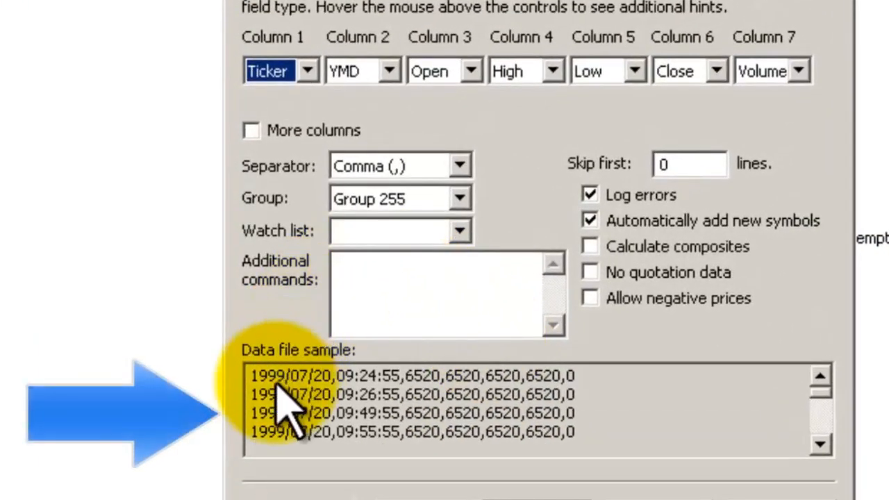
Step: Set the import format's column 1 to YMD and column 2 to Time
left_click(310, 75)
left_click(278, 135)
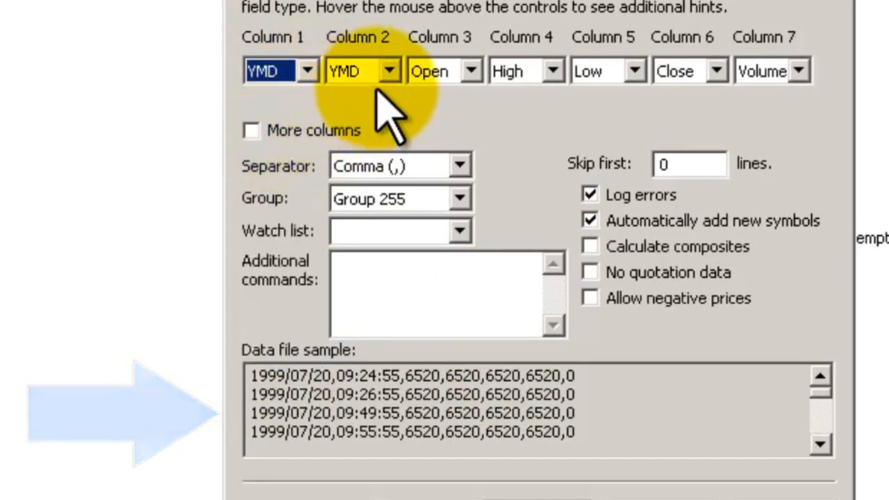
left_click(386, 71)
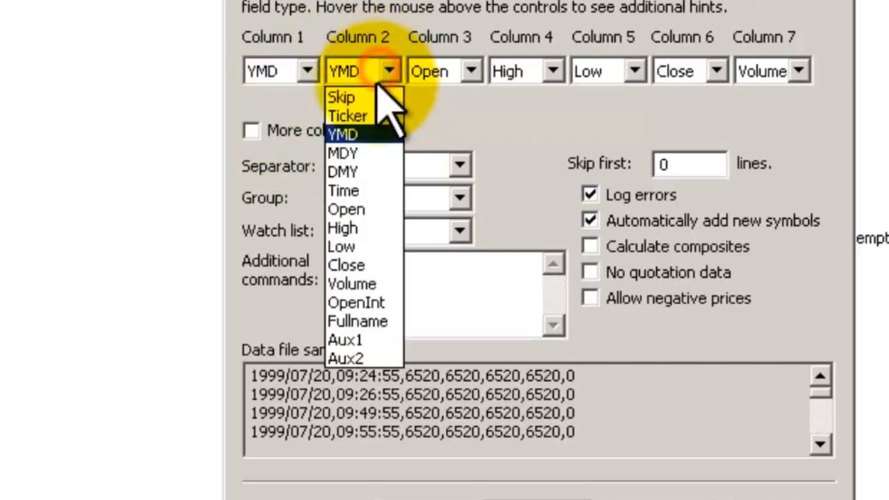
left_click(363, 193)
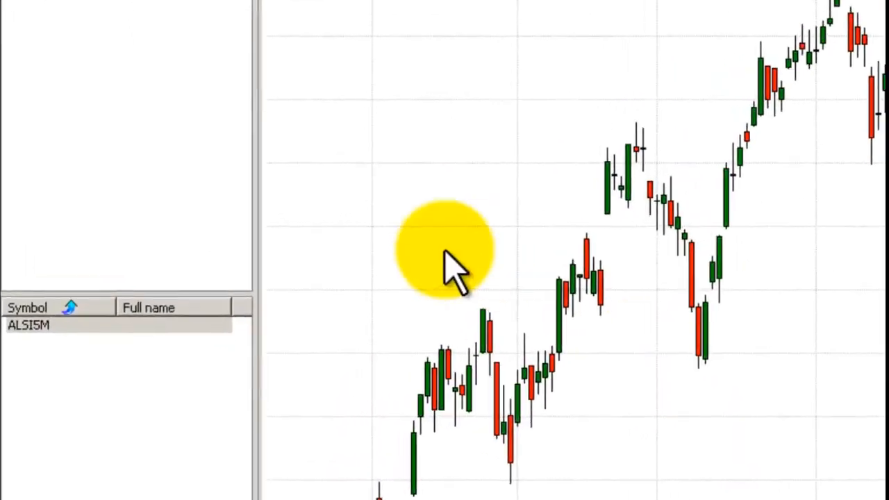
Step: Open the imported ALSI5M symbol's 5-minute chart and select its latest bar
left_click(174, 332)
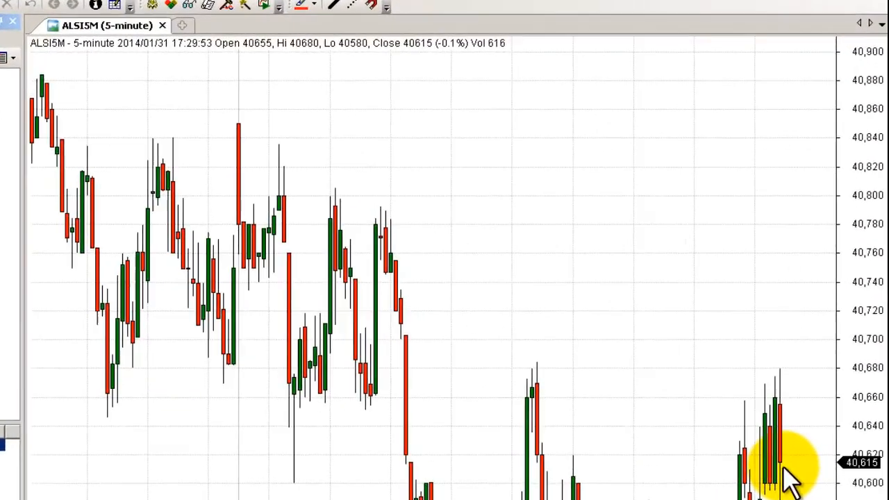
left_click(776, 465)
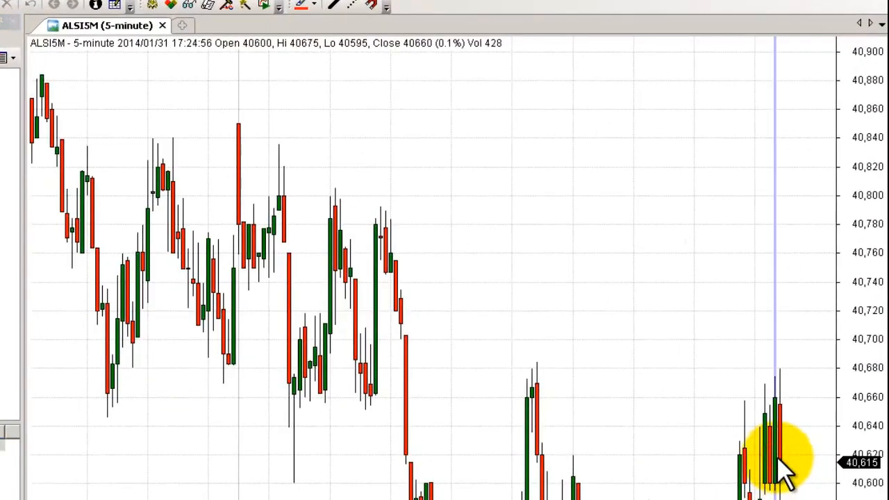